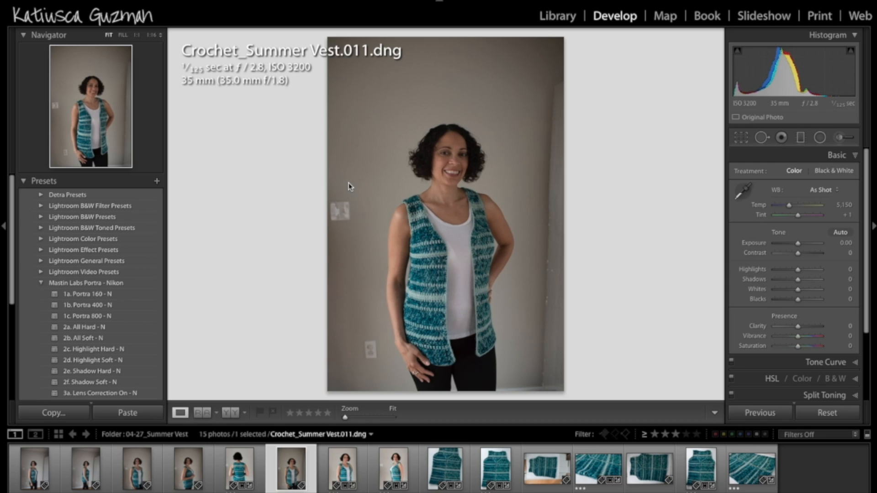
Look at the settings a new develop preset can store without creating one, and collapse the presets list
left_click(42, 283)
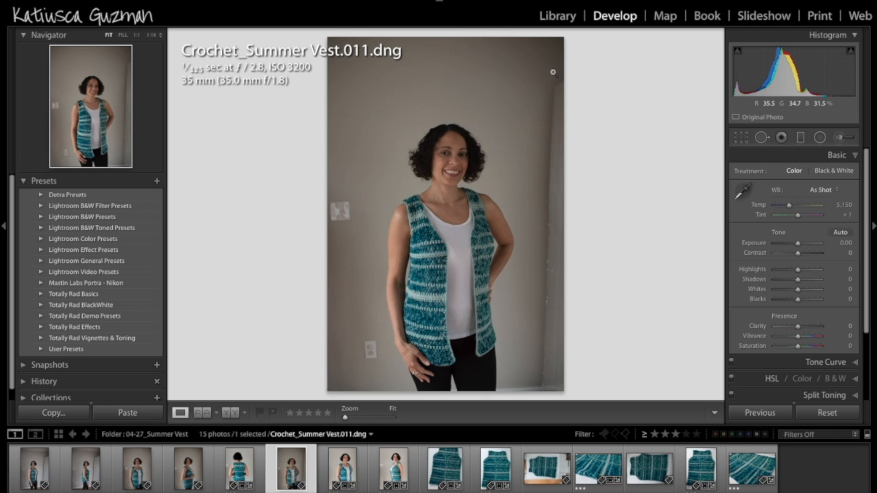
left_click(156, 181)
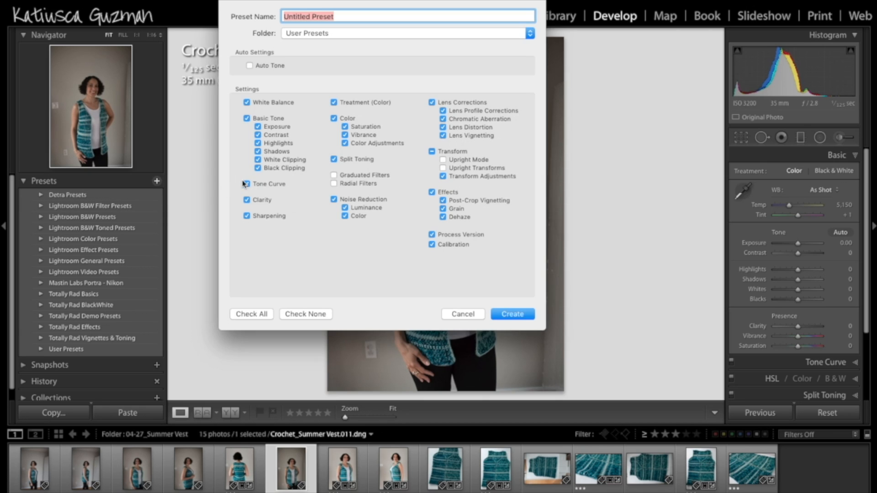
left_click(459, 316)
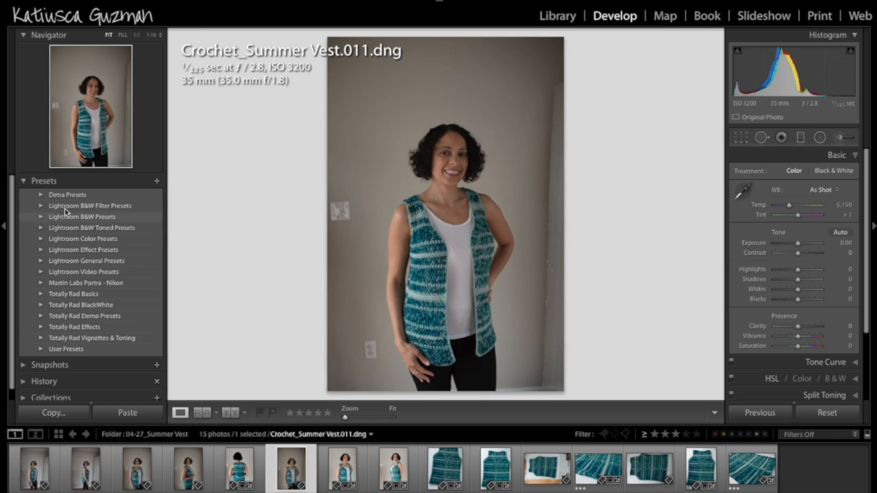
left_click(24, 182)
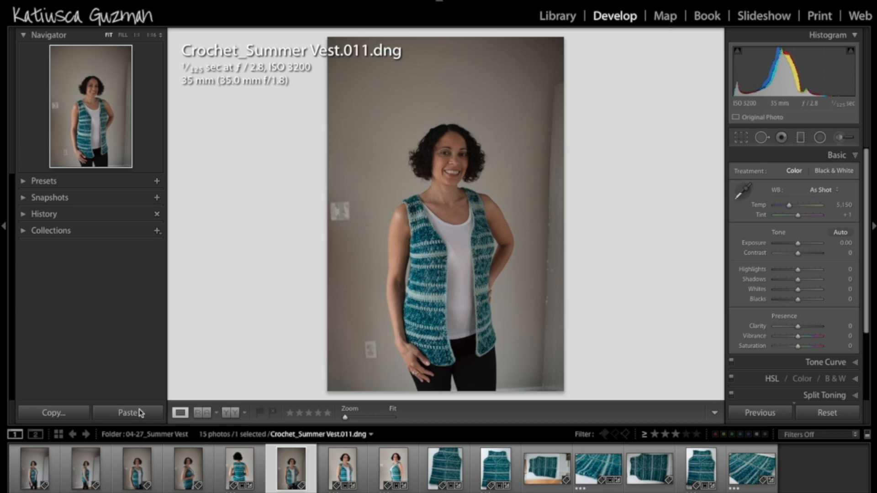
left_click(37, 468)
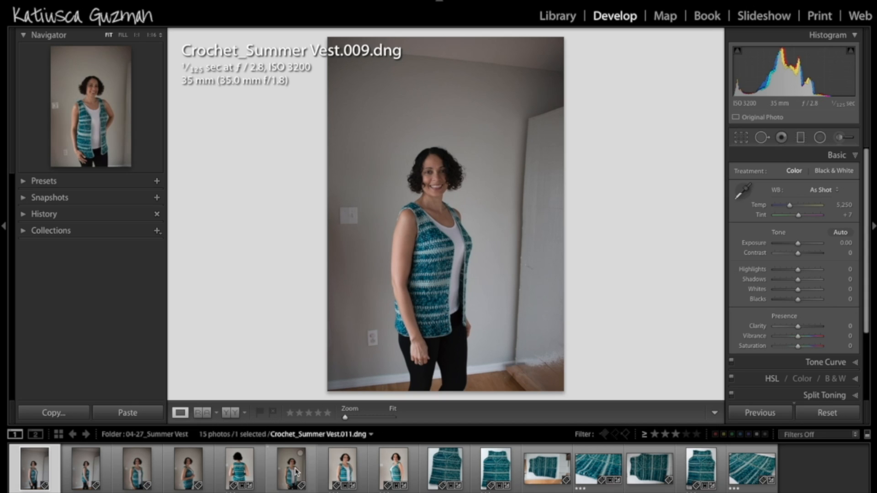
left_click(296, 472)
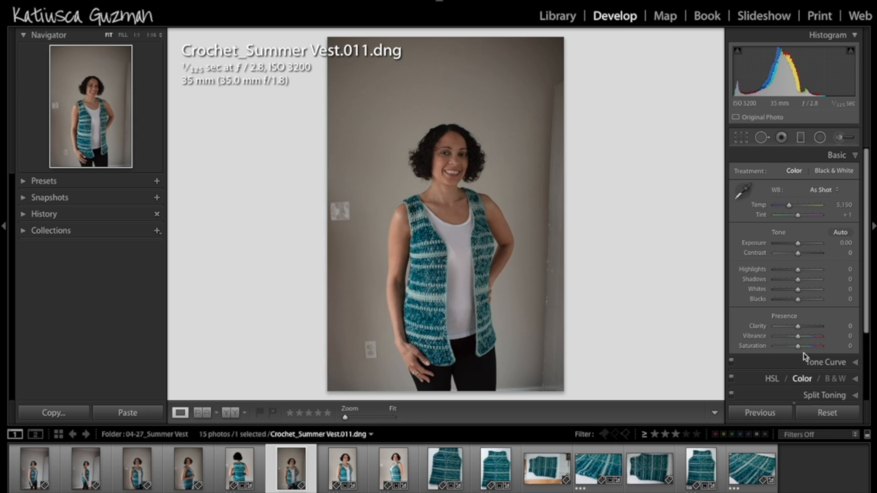
left_click(856, 156)
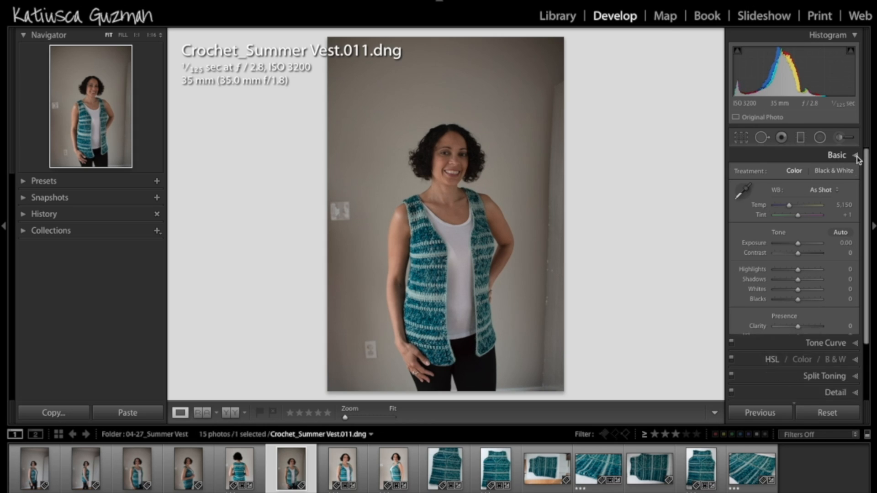
left_click(856, 157)
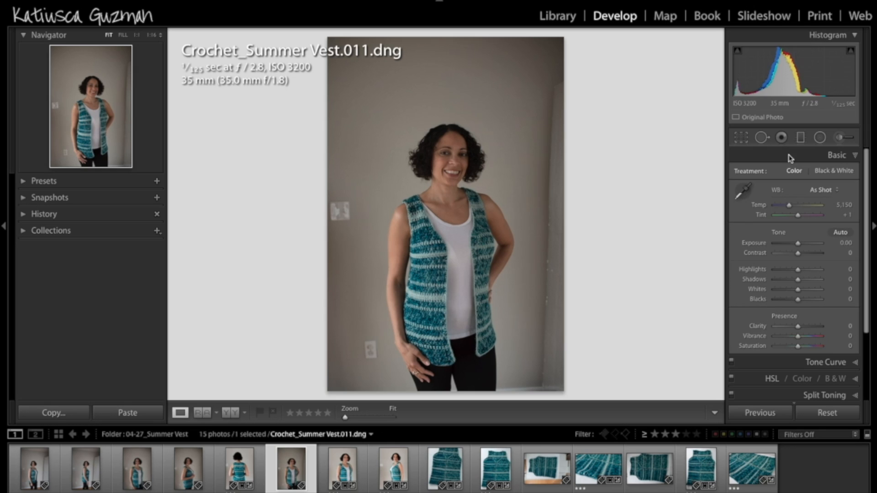
Crop the vest portrait slightly tighter at its original aspect ratio, cutting off the doorway, and reposition the woman within the frame
left_click(744, 138)
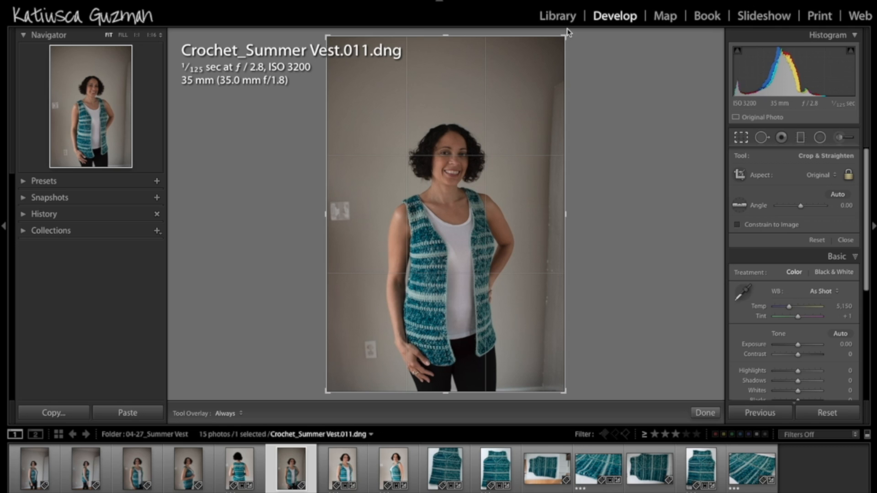
left_click_drag(565, 36, 549, 60)
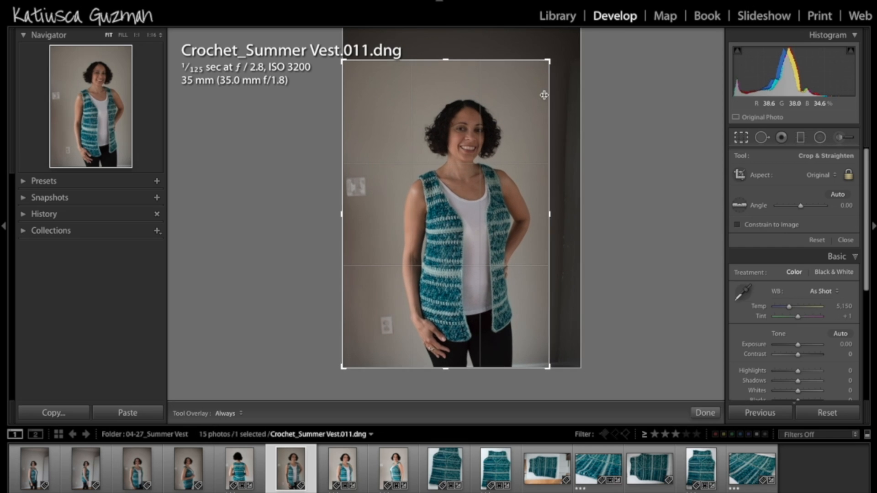
left_click_drag(466, 197, 466, 204)
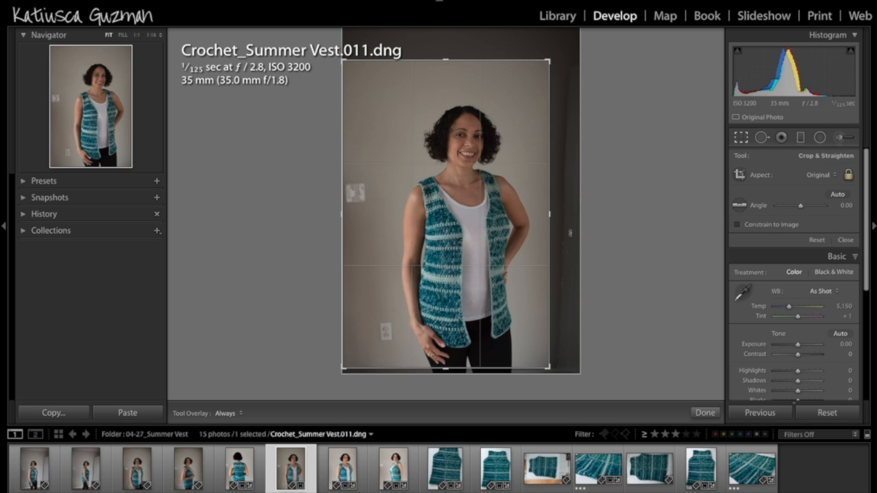
key("Return")
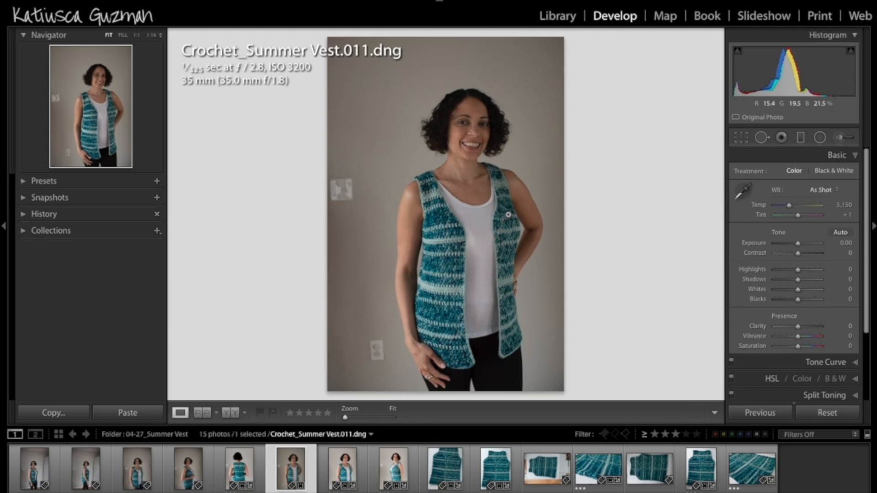
Clone out the light switch and the outlet on the wall, using brush size 77 and clean wall above the switch as its source
left_click(762, 137)
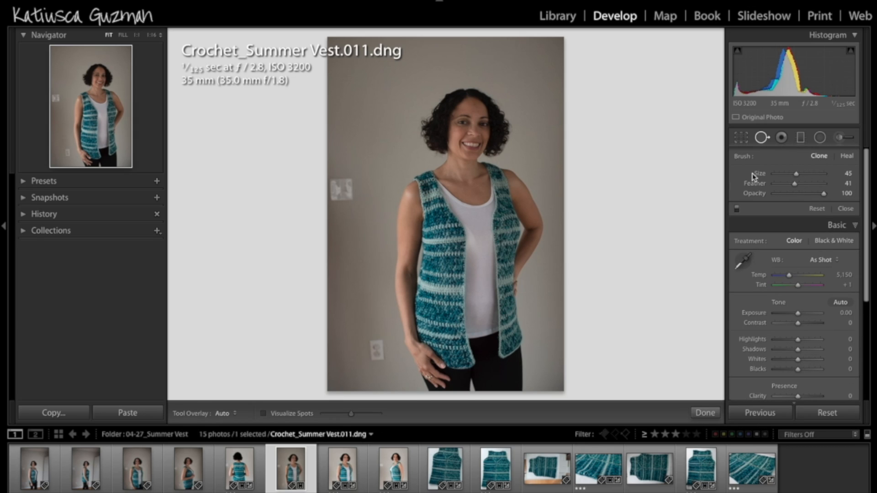
left_click_drag(798, 175, 796, 176)
left_click_drag(803, 172, 812, 174)
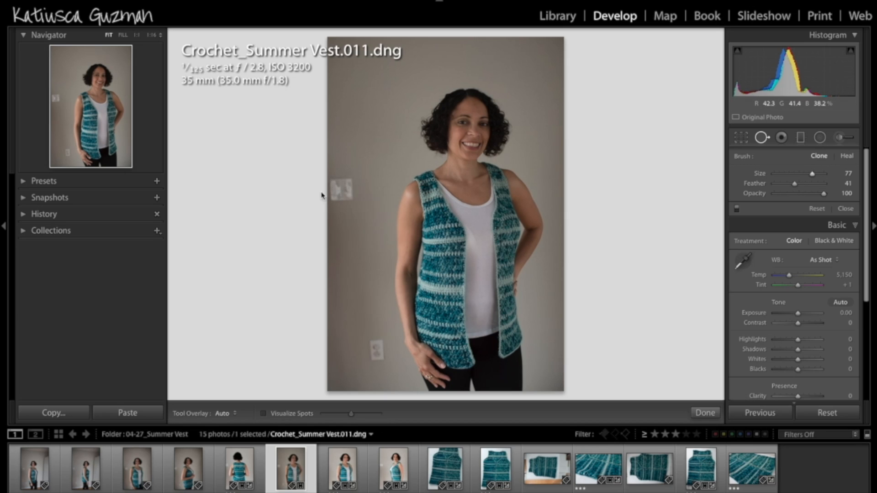
mouse_move(344, 181)
left_mouse_down()
mouse_move(340, 202)
mouse_move(351, 195)
mouse_move(347, 182)
mouse_move(332, 200)
mouse_move(346, 203)
mouse_move(341, 187)
left_mouse_up()
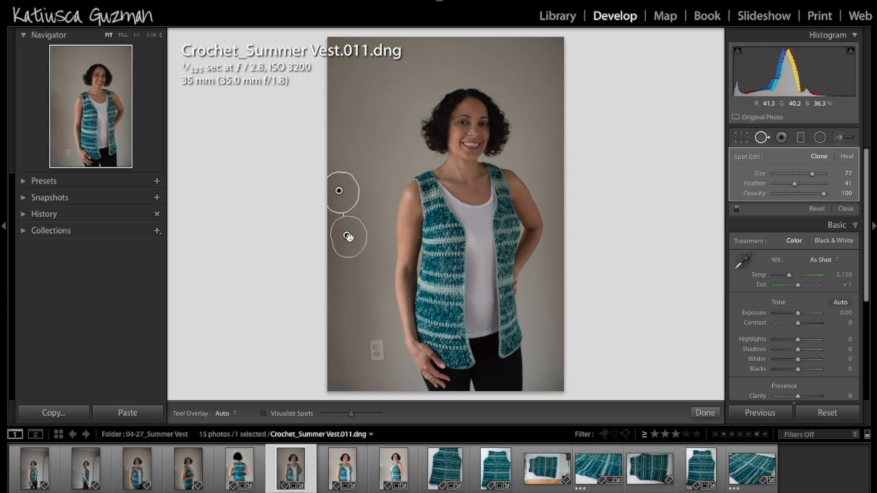
left_click_drag(360, 224, 345, 132)
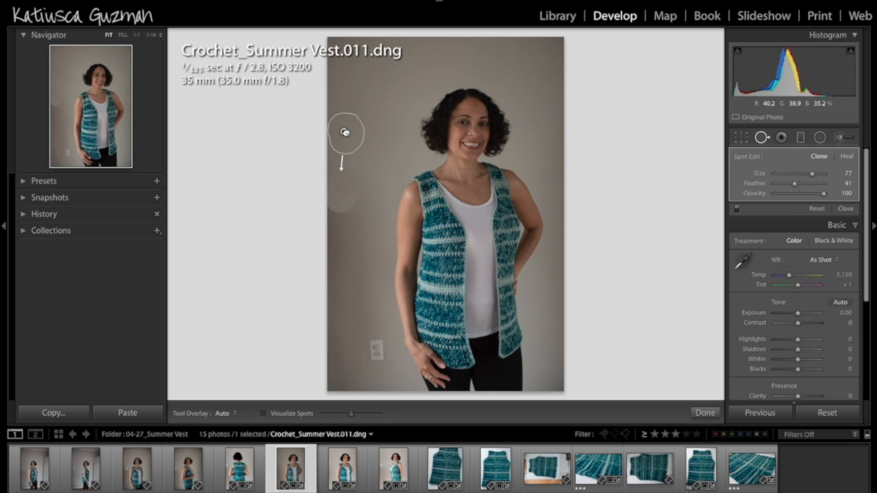
key("q")
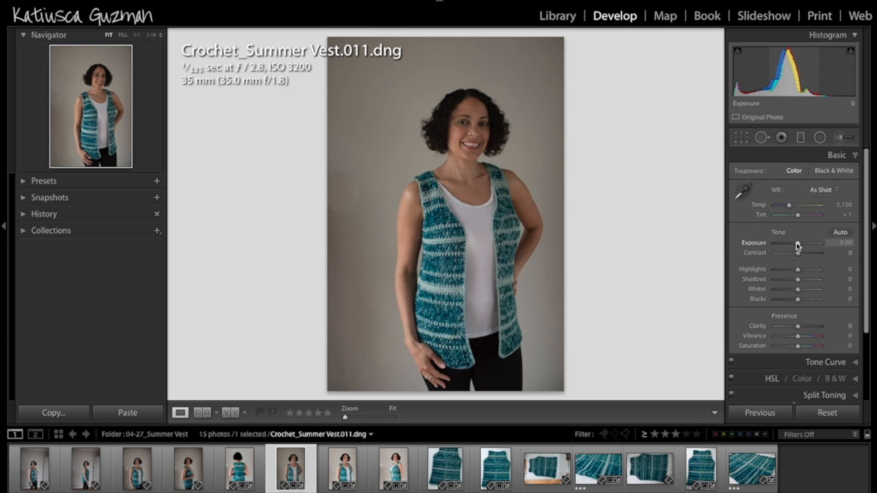
Adjust the portrait's tone with exposure at +0.55, blacks at −18 and highlights at −1
mouse_move(795, 241)
left_mouse_down()
mouse_move(813, 246)
mouse_move(774, 249)
mouse_move(799, 248)
left_mouse_up()
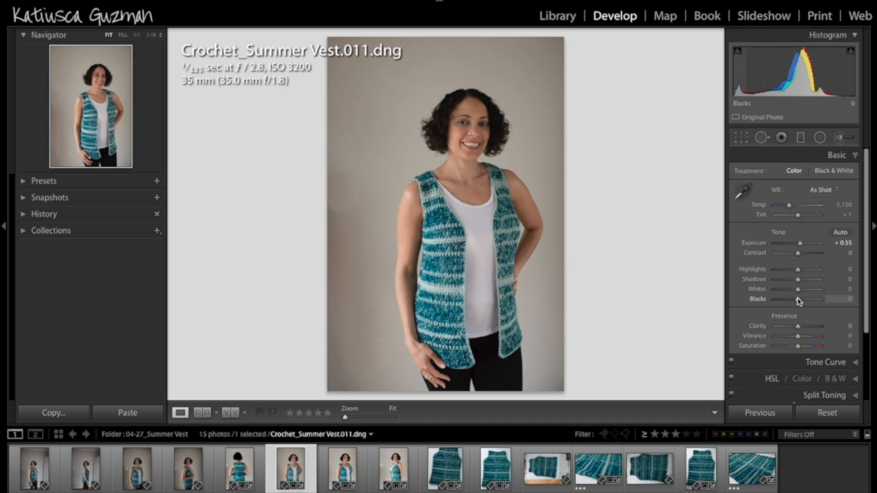
mouse_move(798, 302)
left_mouse_down()
mouse_move(786, 303)
mouse_move(817, 303)
mouse_move(763, 306)
mouse_move(793, 306)
left_mouse_up()
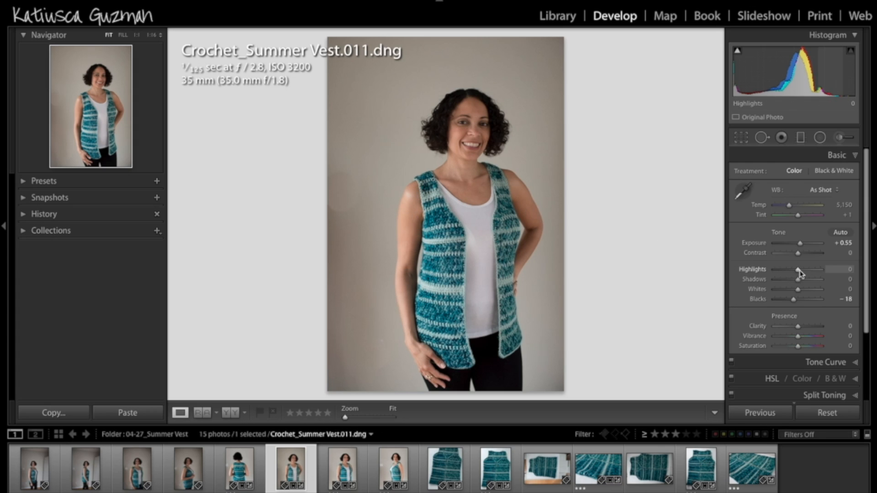
mouse_move(795, 273)
left_mouse_down()
mouse_move(781, 272)
mouse_move(832, 272)
mouse_move(799, 271)
left_mouse_up()
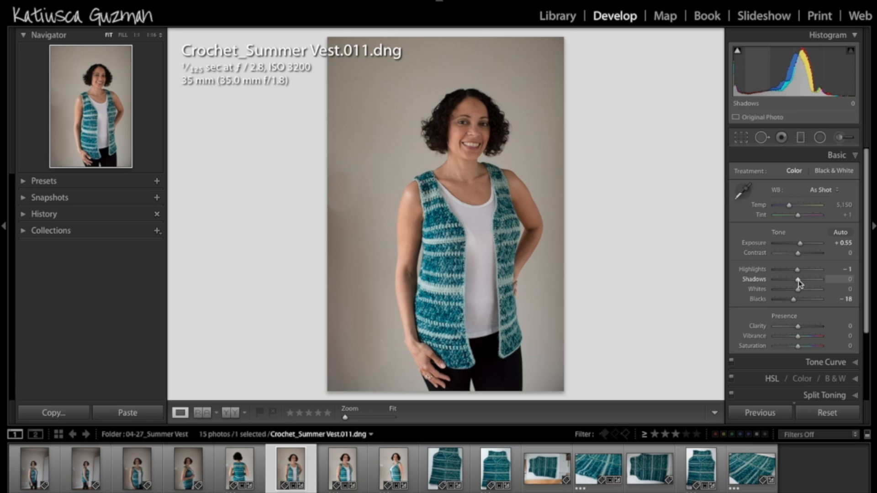
Try the shadows at the extremes of +100 and −100, and bring them back to +1
left_click_drag(798, 280, 821, 280)
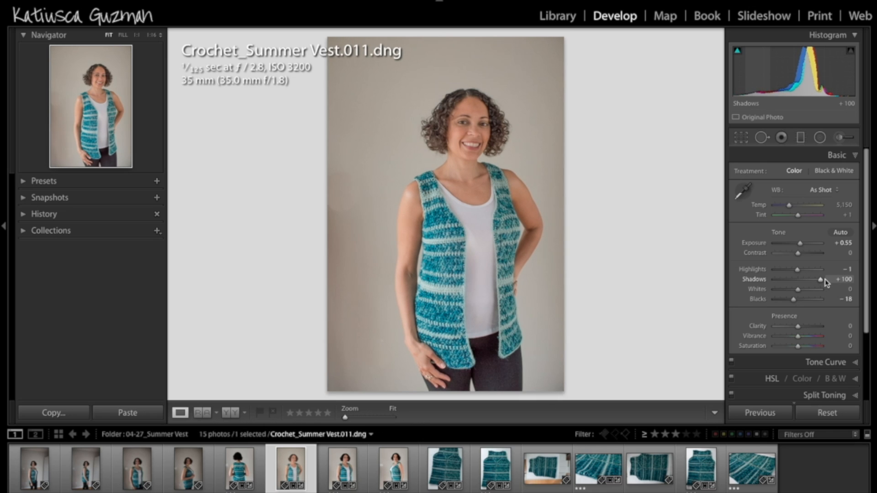
left_click_drag(826, 283, 771, 290)
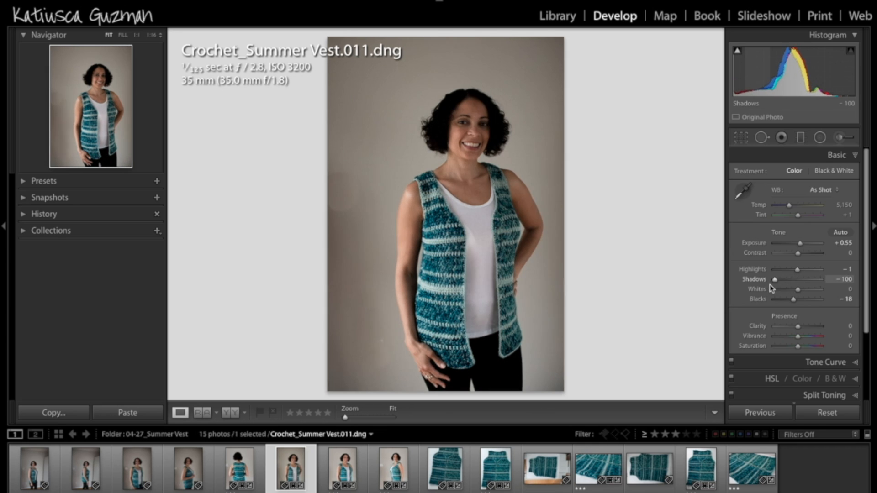
left_click_drag(769, 285, 799, 285)
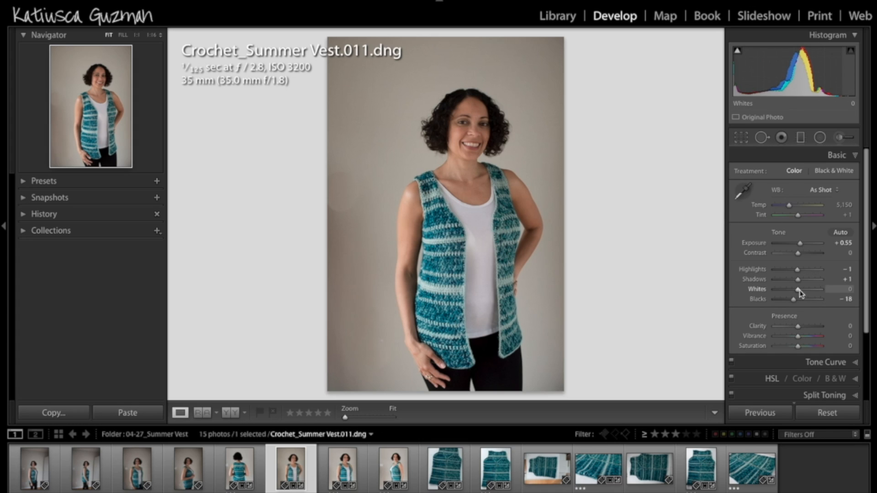
Try the whites at +1 and reset them to 0
mouse_move(800, 289)
left_mouse_down()
mouse_move(816, 290)
mouse_move(756, 292)
mouse_move(799, 292)
left_mouse_up()
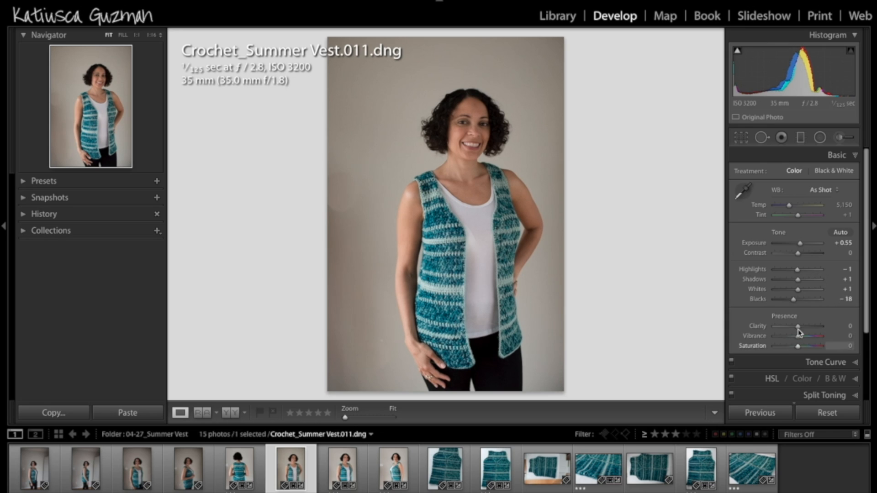
left_click(847, 299)
left_click(848, 289)
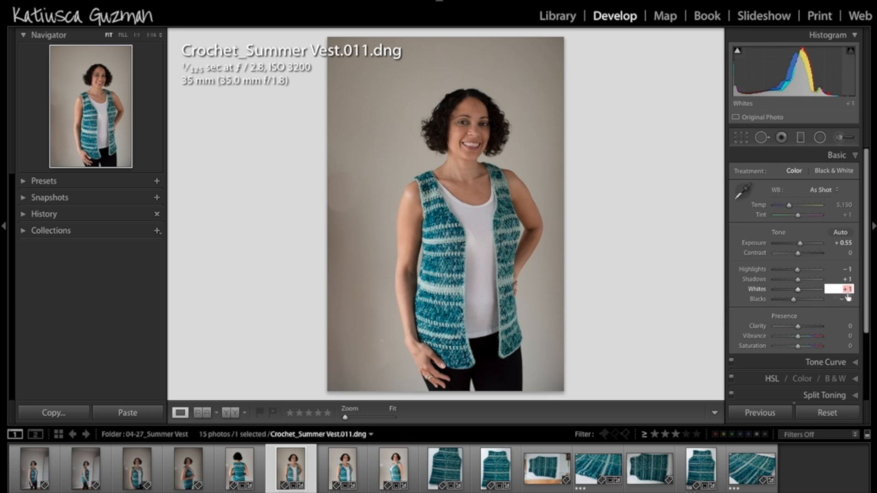
type("0")
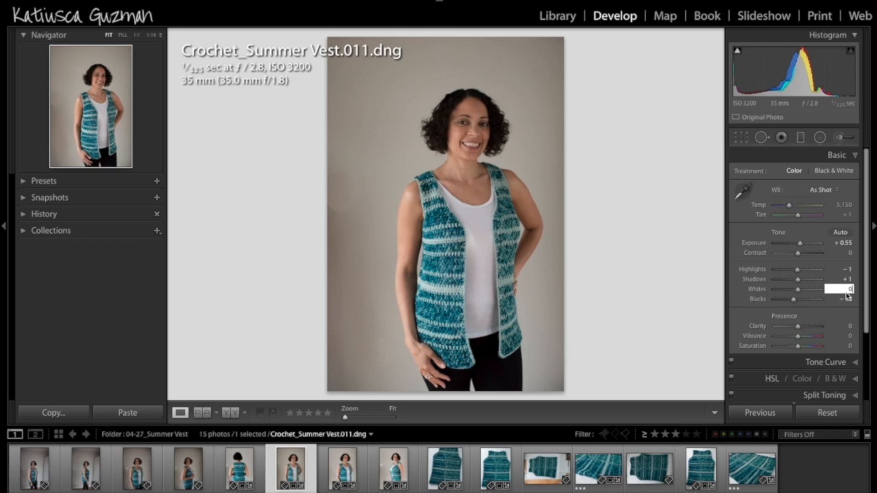
key("Return")
Set the portrait's shadows to +8
left_click(848, 279)
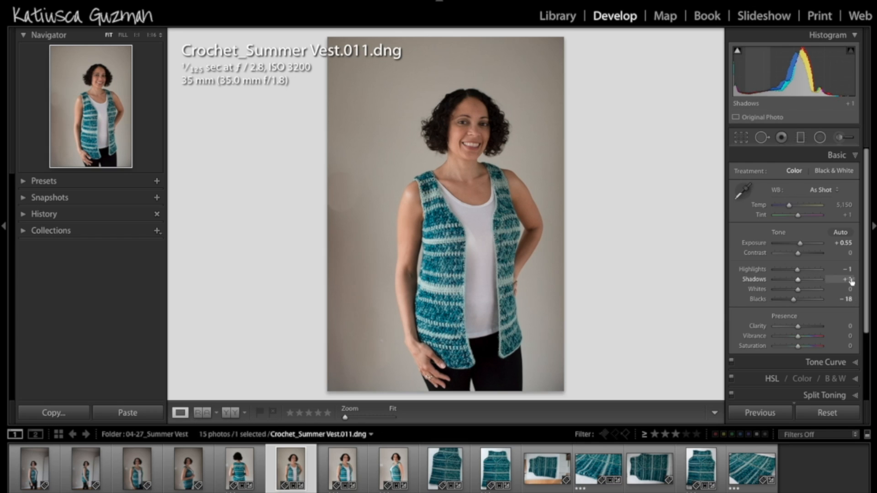
key("Return")
left_click_drag(799, 282, 800, 282)
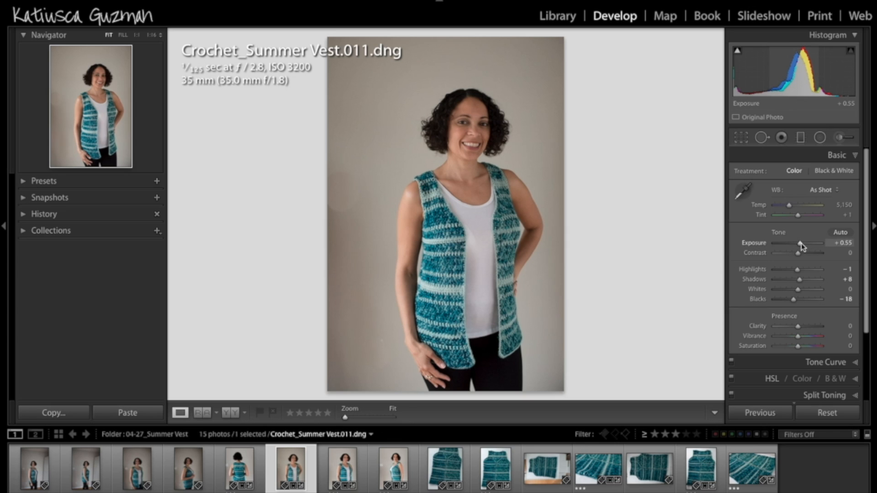
Raise the exposure to +0.80 and cool the white balance temperature to 4,772
left_click_drag(801, 243, 803, 245)
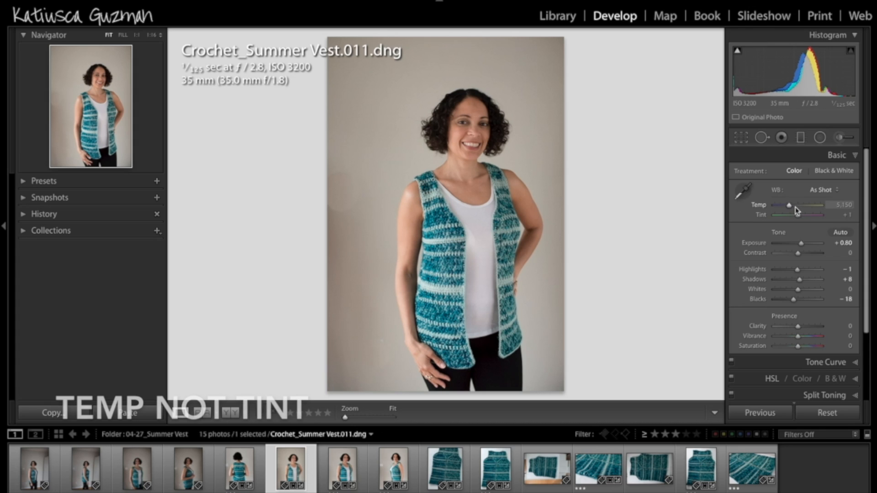
mouse_move(788, 205)
left_mouse_down()
mouse_move(794, 207)
mouse_move(776, 208)
mouse_move(794, 210)
mouse_move(786, 208)
left_mouse_up()
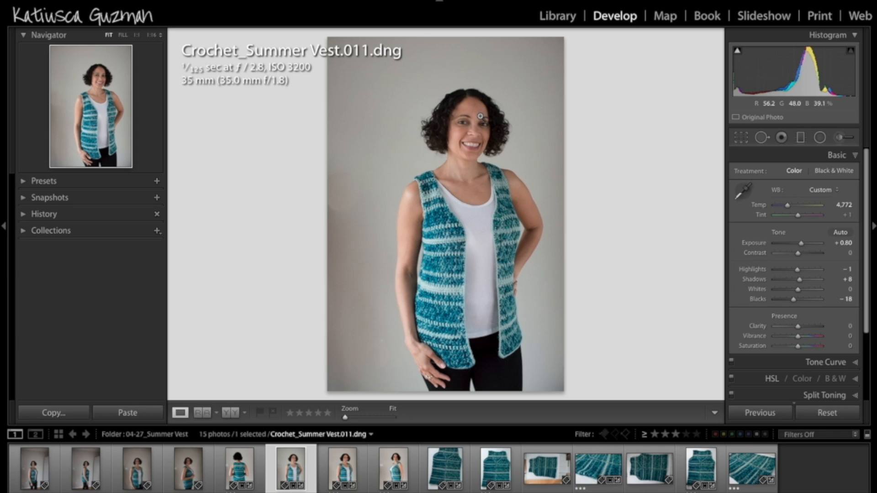
Browse the presets in the Lightroom Color and Lightroom General groups without applying any
left_click(25, 183)
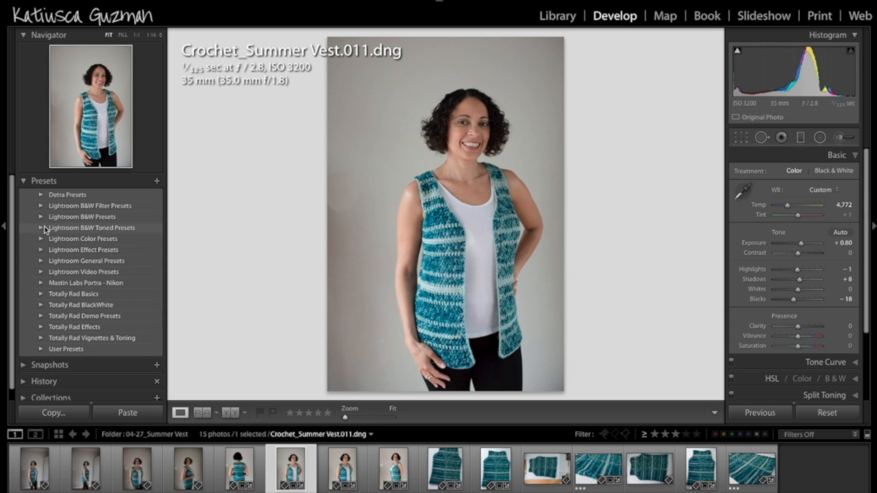
left_click(42, 239)
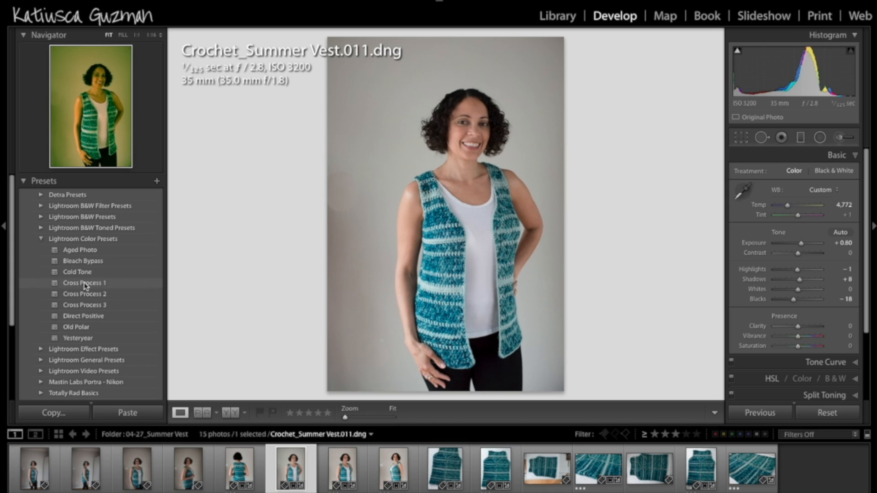
left_click(40, 238)
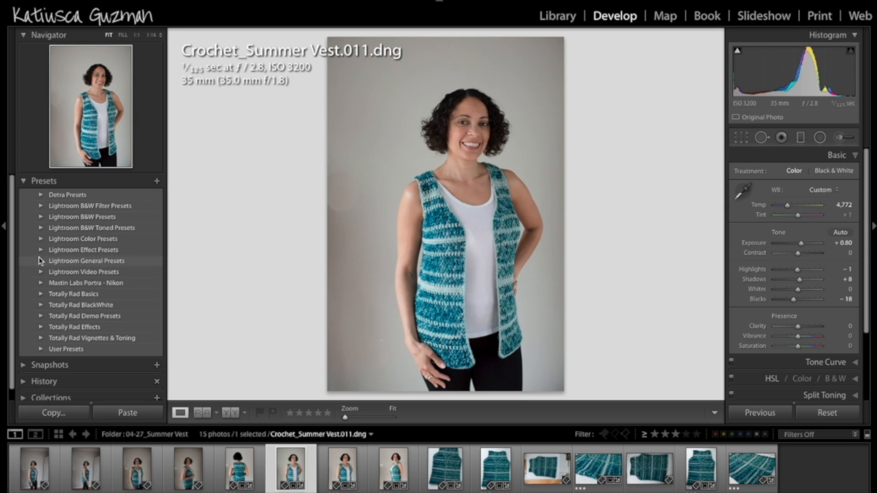
left_click(41, 261)
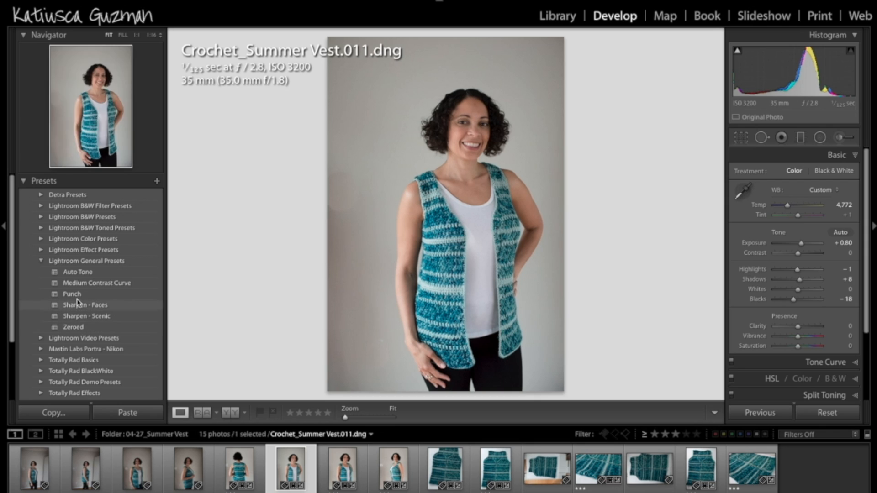
left_click(41, 263)
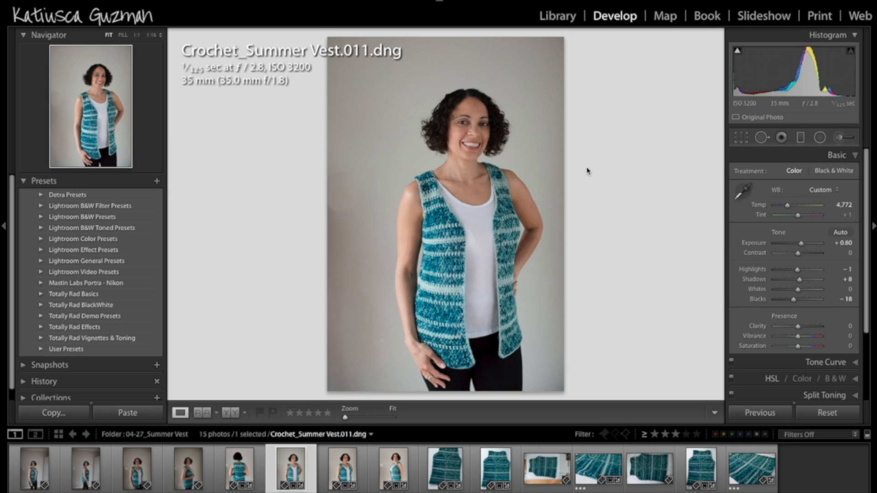
Enlarge the portrait to the Fill view to examine it closely
left_click_drag(345, 417, 351, 417)
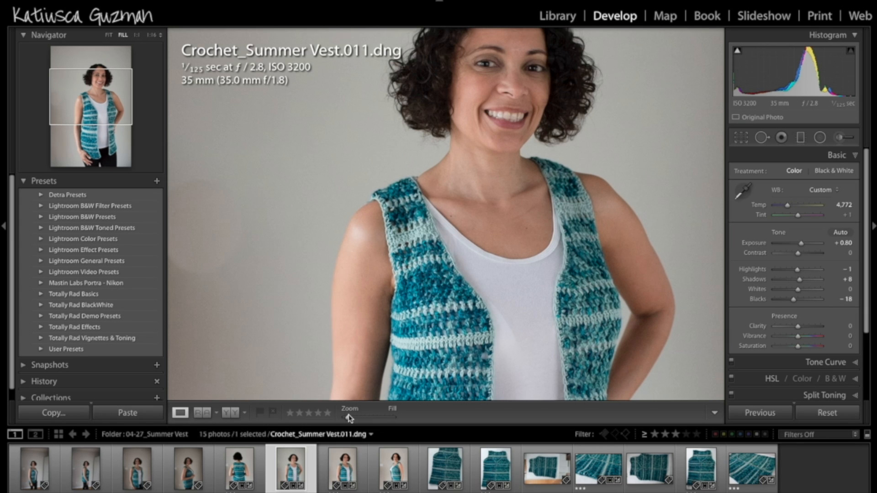